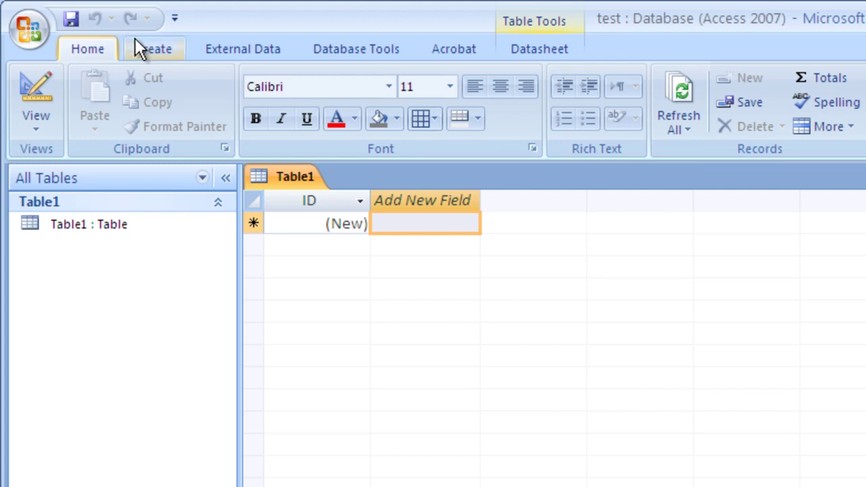
Start the ODBC Database import wizard from External Data > More and move it aside
left_click(231, 58)
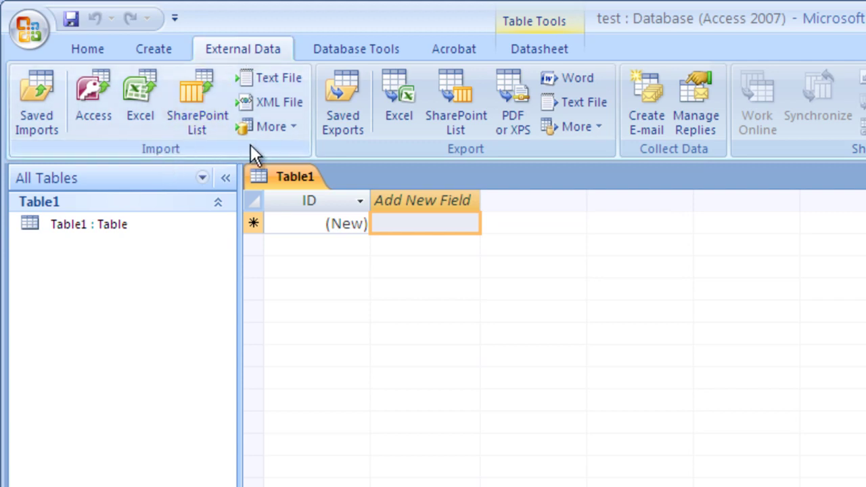
left_click(285, 130)
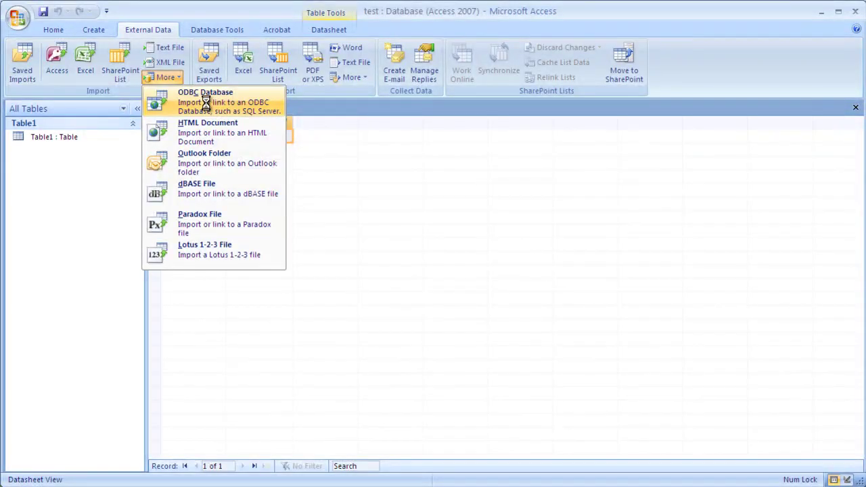
left_click(205, 103)
left_click_drag(225, 75, 80, 104)
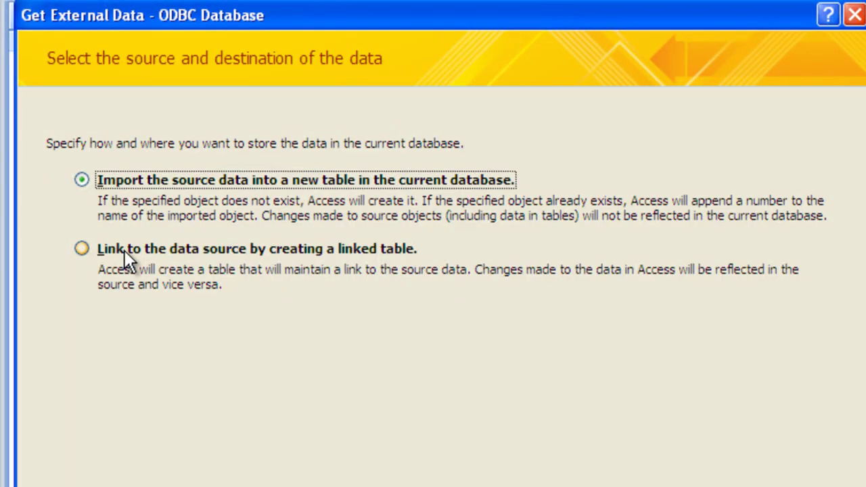
Choose to link the data and connect through the Free (not sharable).DSN file data source
left_click(99, 249)
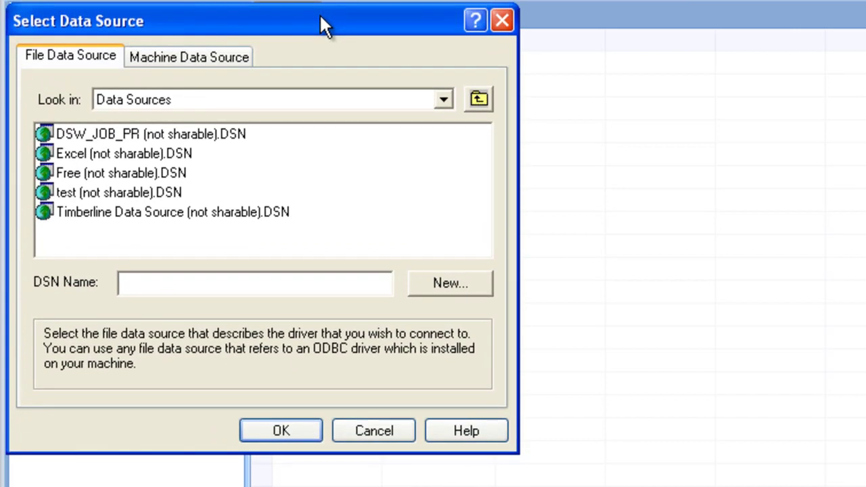
left_click(65, 173)
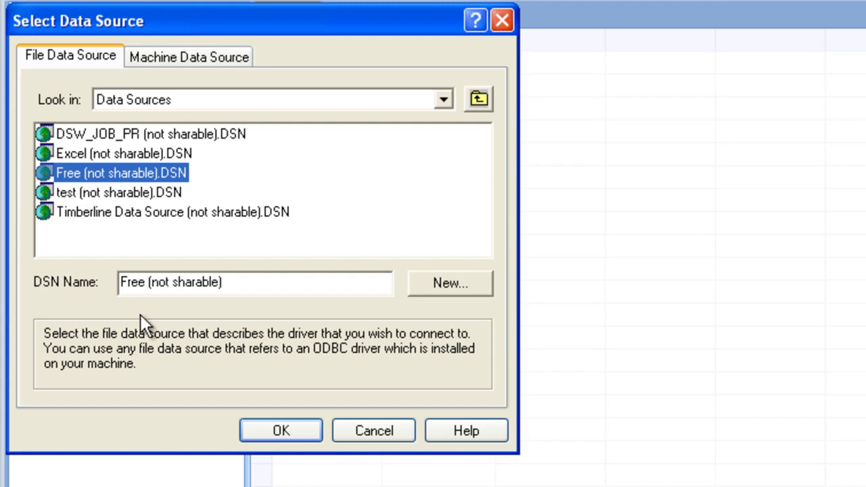
left_click(265, 430)
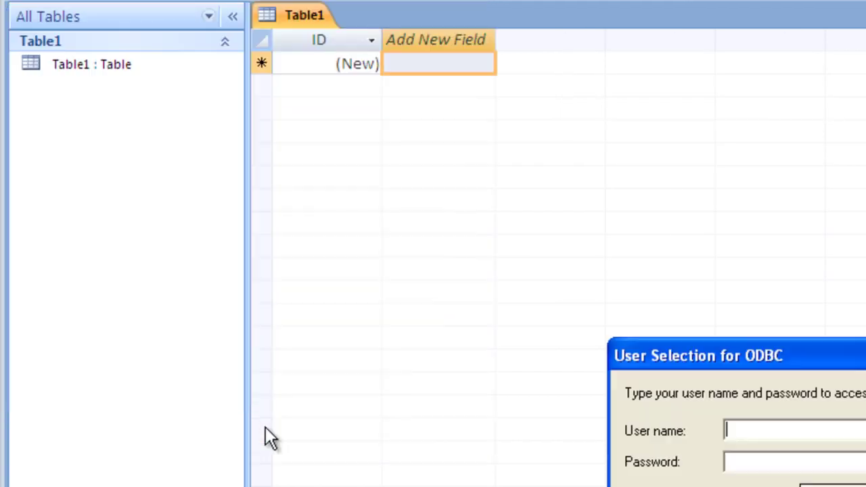
Log in to the ODBC source with the user name and password to list its tables
left_click_drag(651, 355, 75, 114)
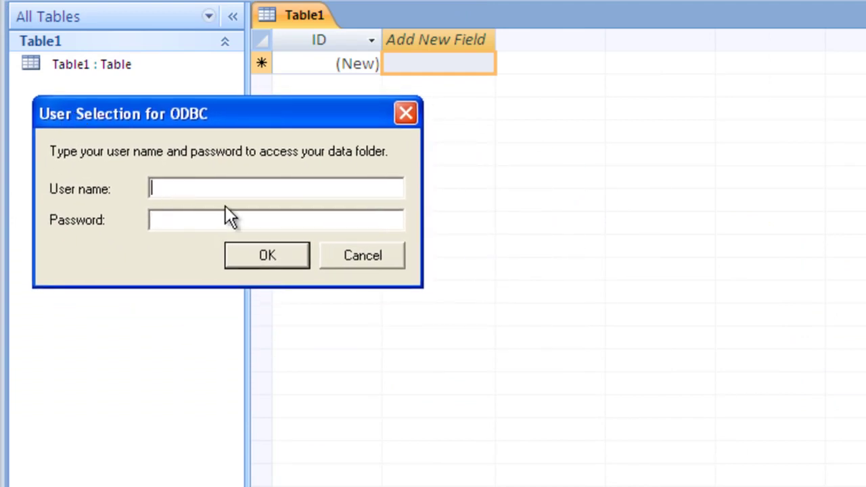
type("mikep")
key("Tab")
type("****")
left_click(278, 252)
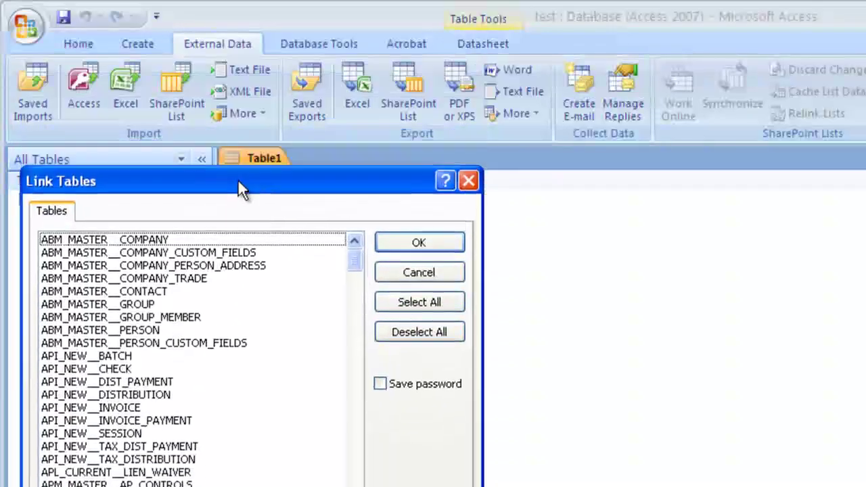
Select APM_MASTER__VENDOR in the Link Tables list and link it
mouse_move(238, 181)
left_mouse_down()
mouse_move(230, 226)
mouse_move(231, 194)
left_mouse_up()
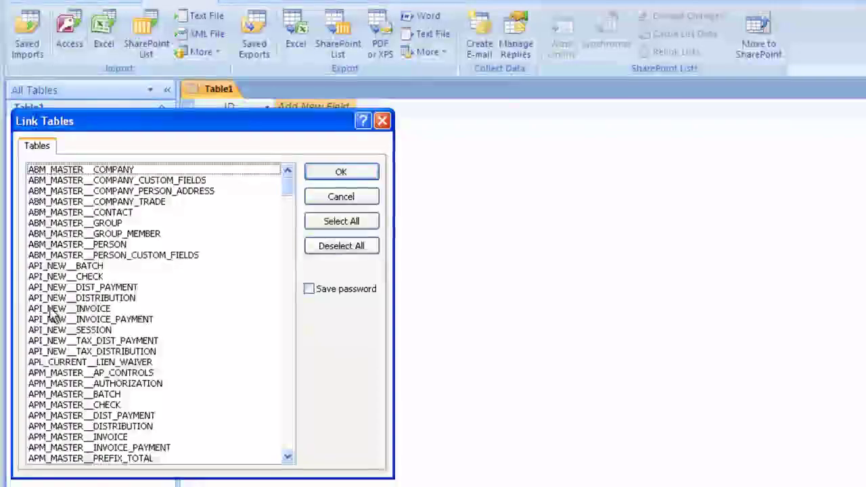
left_click(287, 457)
left_click(287, 458)
left_click(287, 457)
left_click(287, 458)
left_click(288, 457)
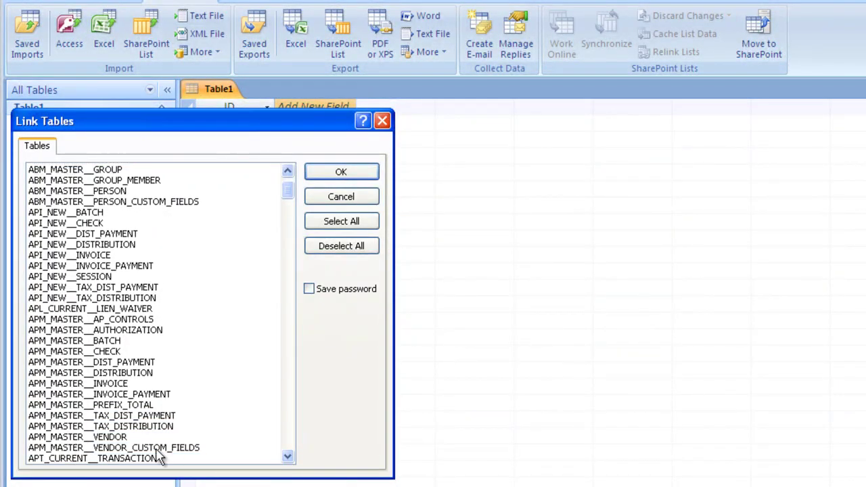
left_click(126, 438)
left_click(53, 439)
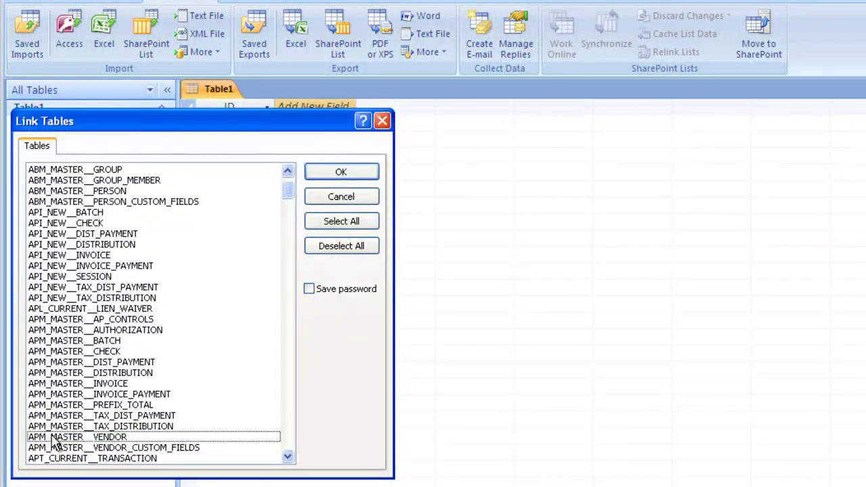
left_click(56, 439)
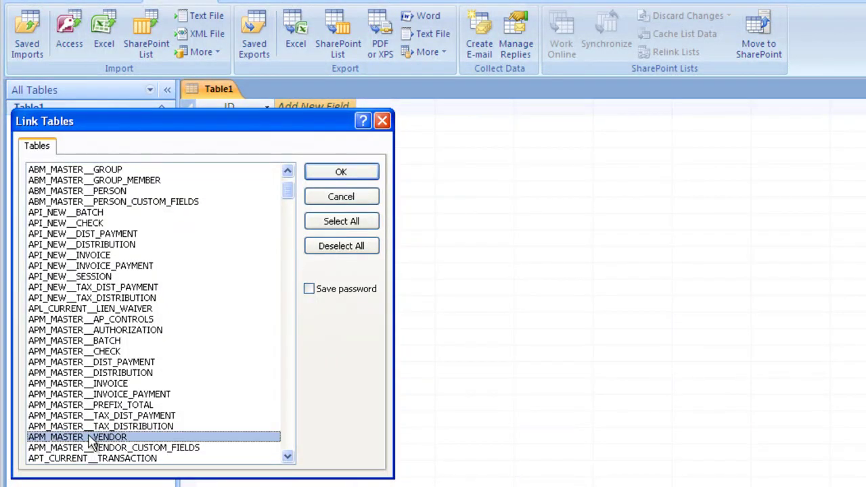
left_click(342, 171)
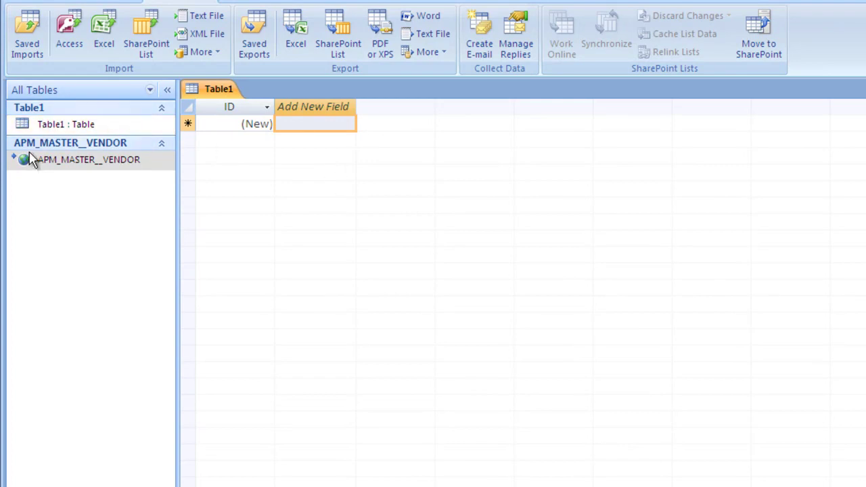
Open the APM_MASTER__VENDOR datasheet and step through the first record's fields, returning to Vendor
mouse_move(48, 162)
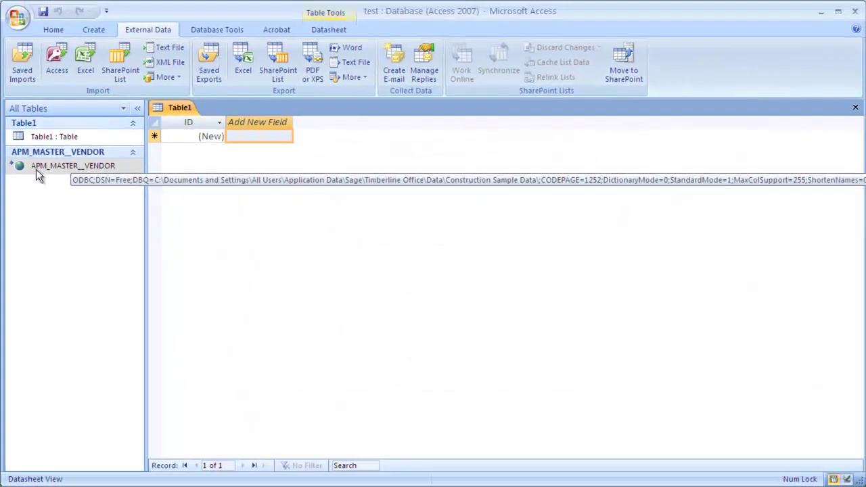
double_click(34, 192)
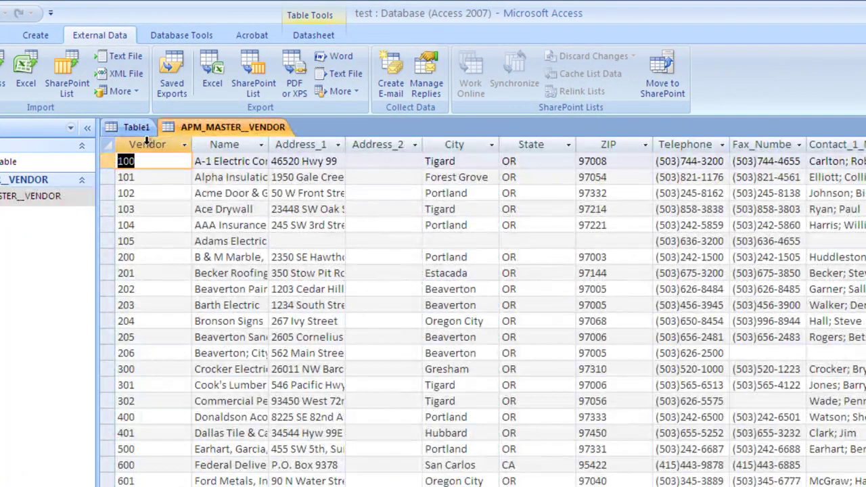
left_click(166, 161)
key("Tab")
key("Tab")
key("Tab")
key("Tab")
key("Tab")
key("Tab")
key("Tab")
key("Tab")
key("Tab")
key("Tab")
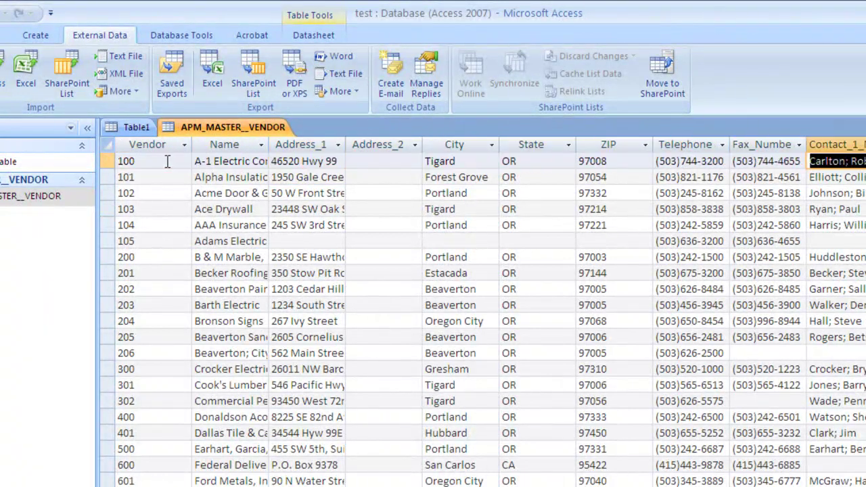
key("Tab")
key("Tab")
key("Tab")
key("Tab")
key("Tab")
key("Tab")
key("Tab")
key("Tab")
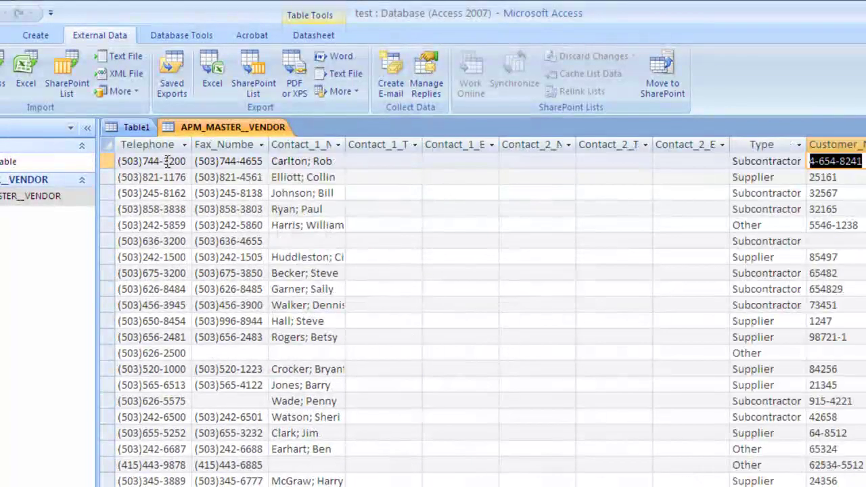
key("Tab")
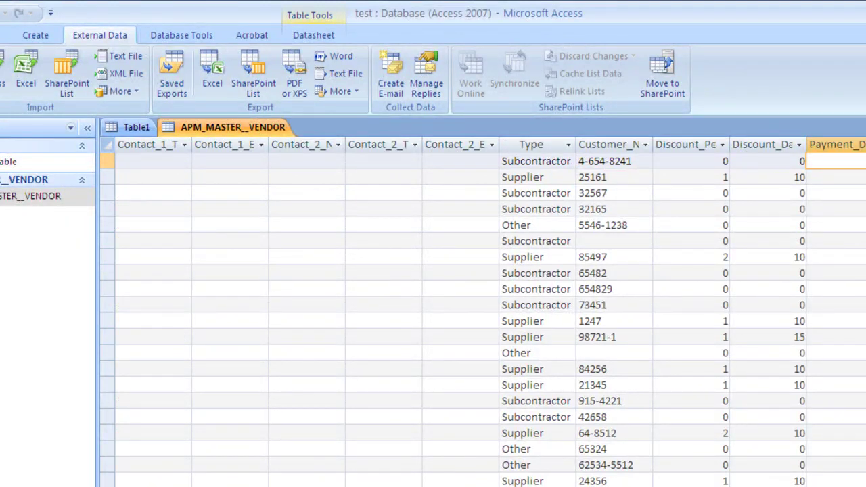
key("Home")
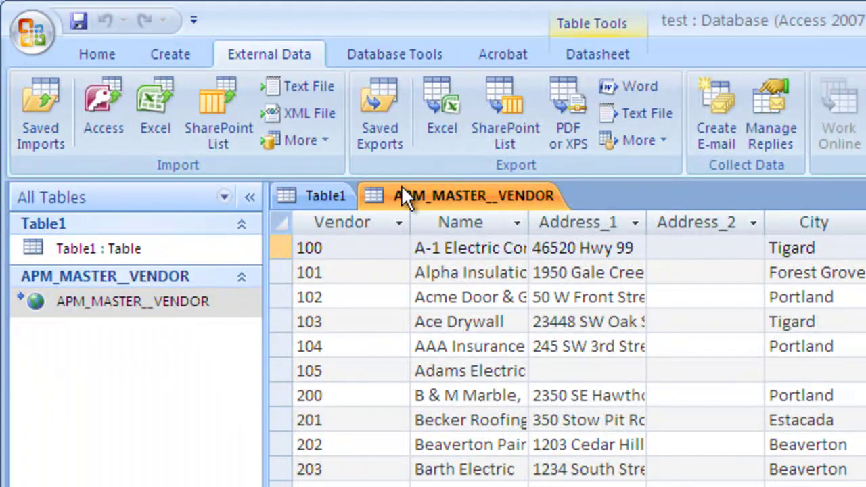
Close the APM_MASTER__VENDOR datasheet tab and the Table1 tab
right_click(404, 197)
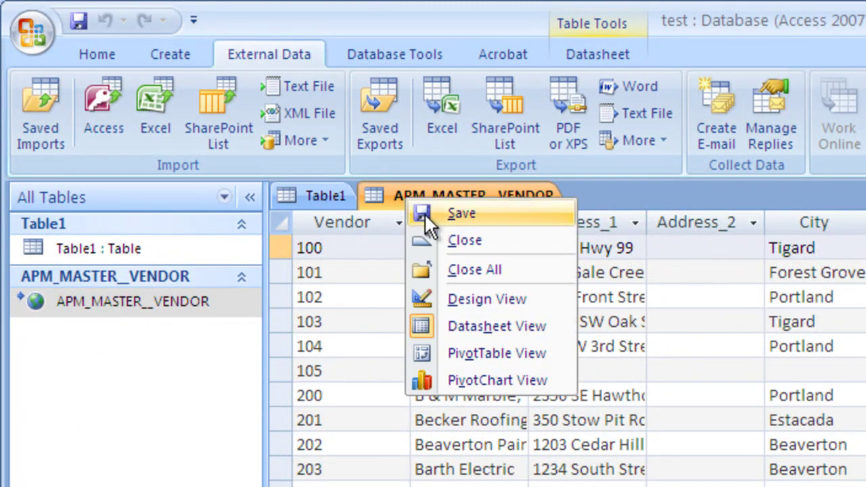
left_click(438, 241)
right_click(316, 198)
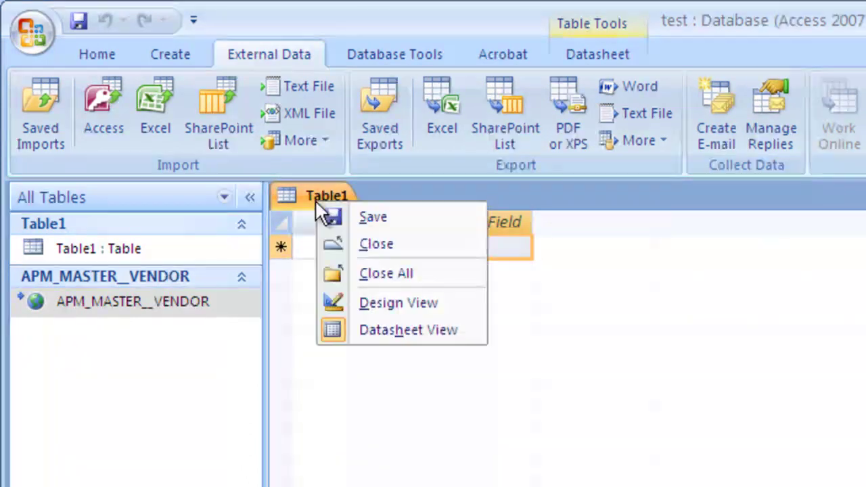
left_click(349, 245)
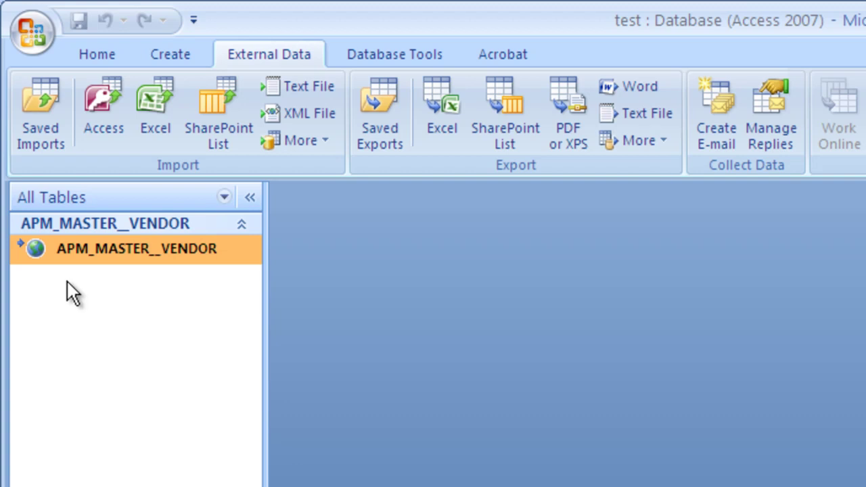
Show the More list of import sources in the External Data Import group
mouse_move(34, 249)
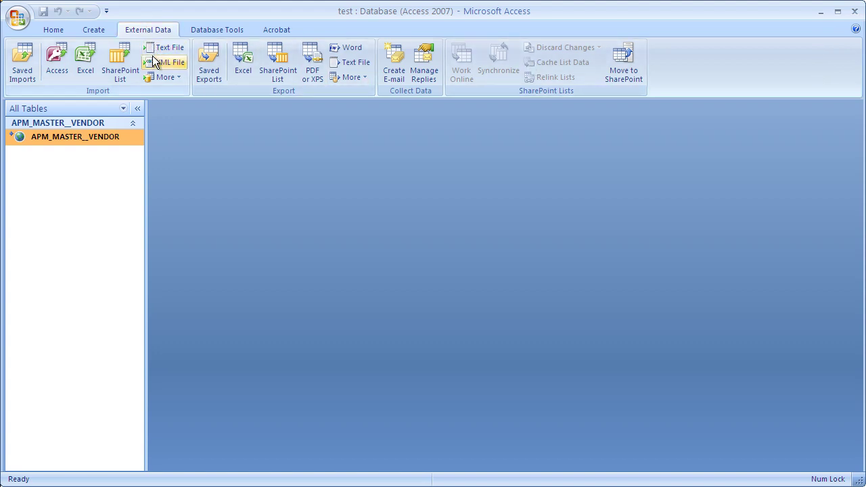
left_click(163, 78)
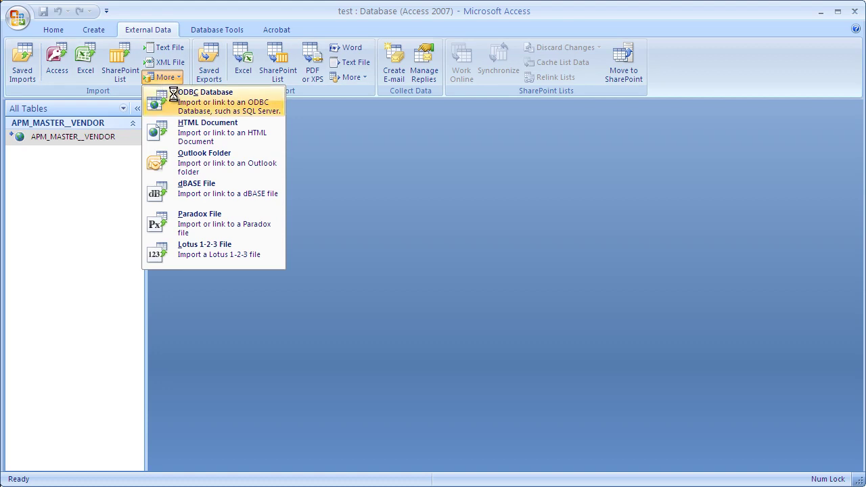
Reopen the ODBC Database wizard and set it back to importing into a new table
left_click(173, 93)
left_click_drag(224, 69, 53, 33)
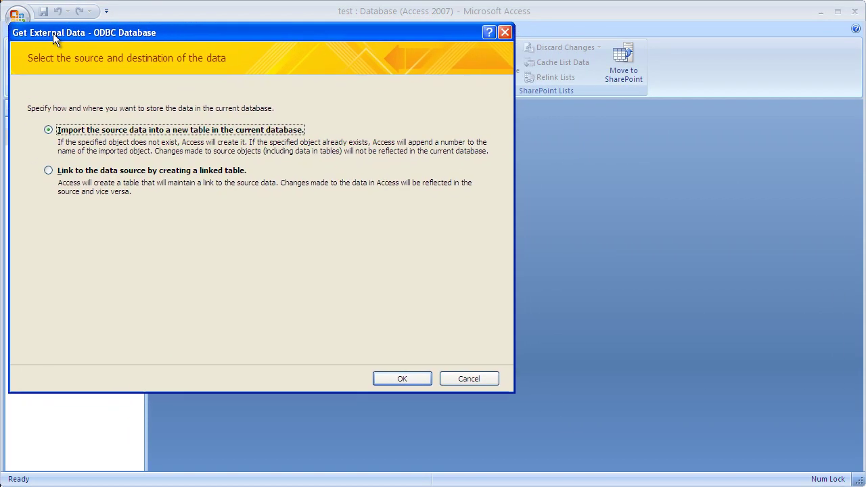
left_click(47, 171)
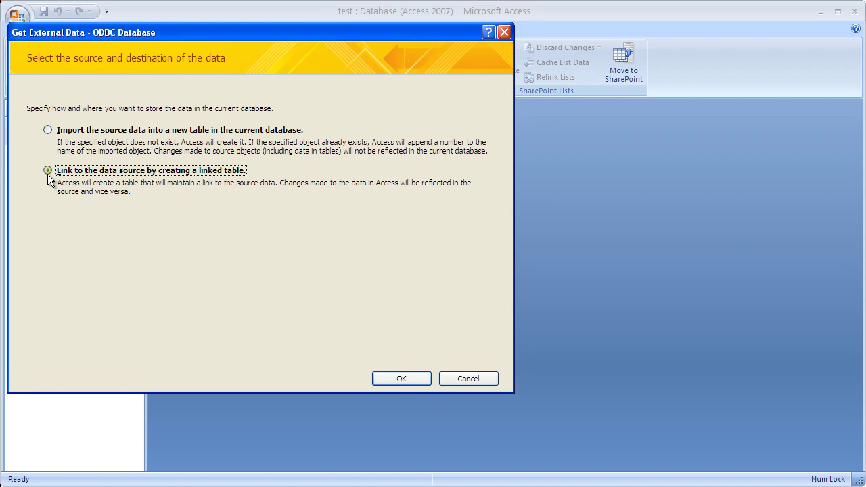
left_click(48, 130)
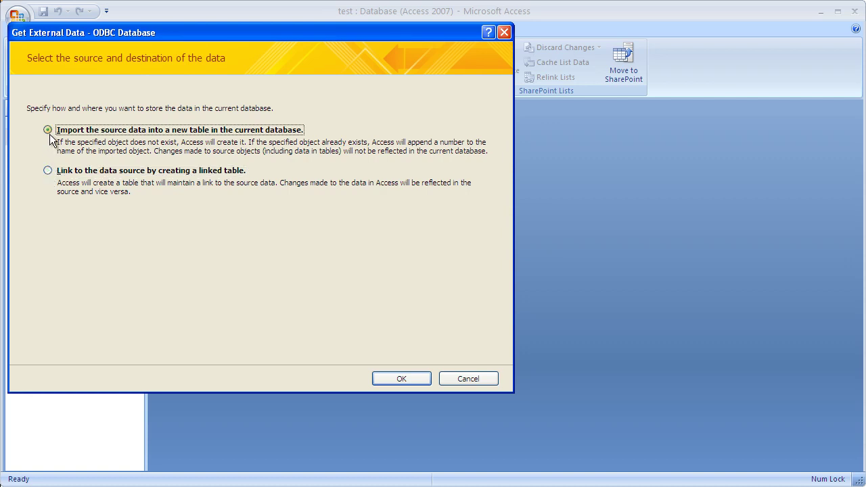